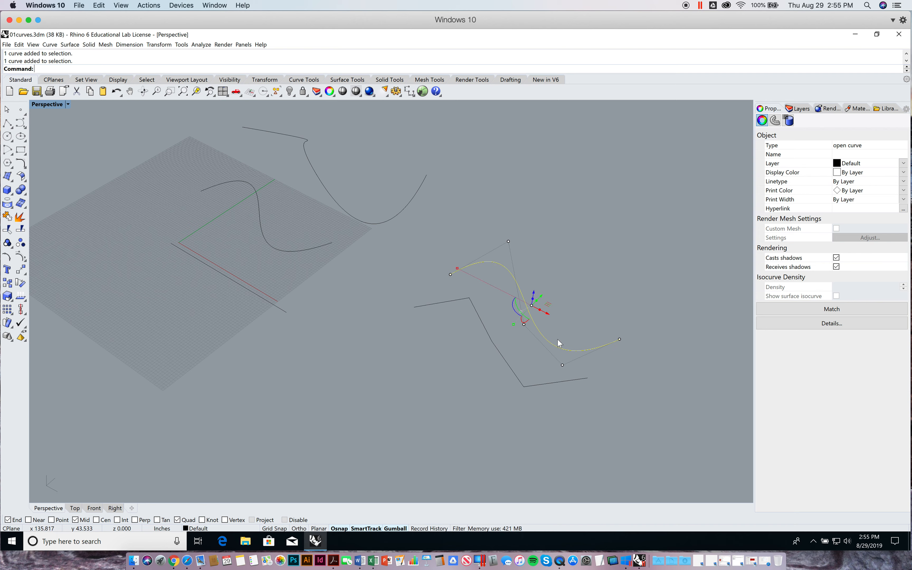
Step: Deselect the highlighted curve and examine all the curves in the perspective view from several angles
{"action": "left_click", "coordinate": [593, 236]}
{"action": "right_click_drag", "start_coordinate": [631, 305], "coordinate": [592, 265]}
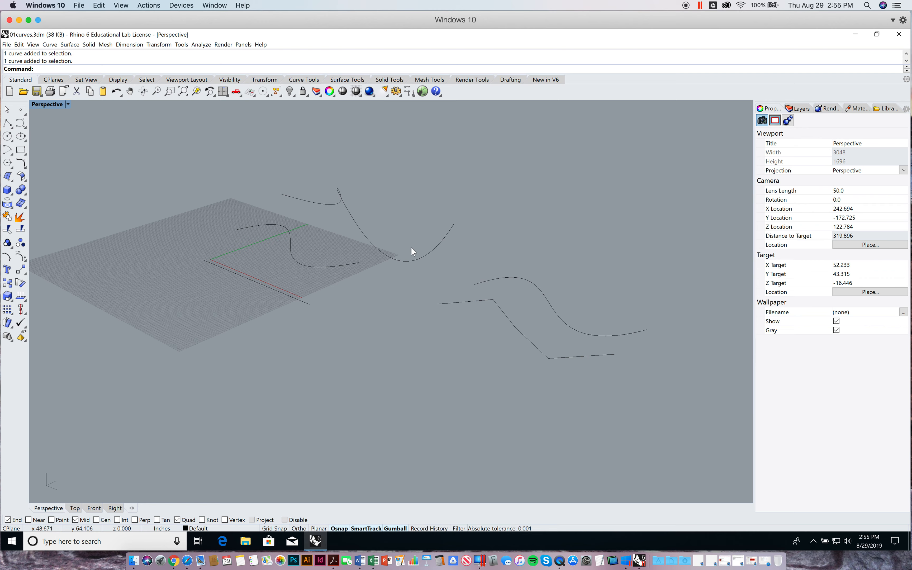
{"action": "right_click_drag", "start_coordinate": [411, 247], "coordinate": [283, 338]}
{"action": "left_click", "coordinate": [297, 280]}
{"action": "left_click", "coordinate": [182, 234]}
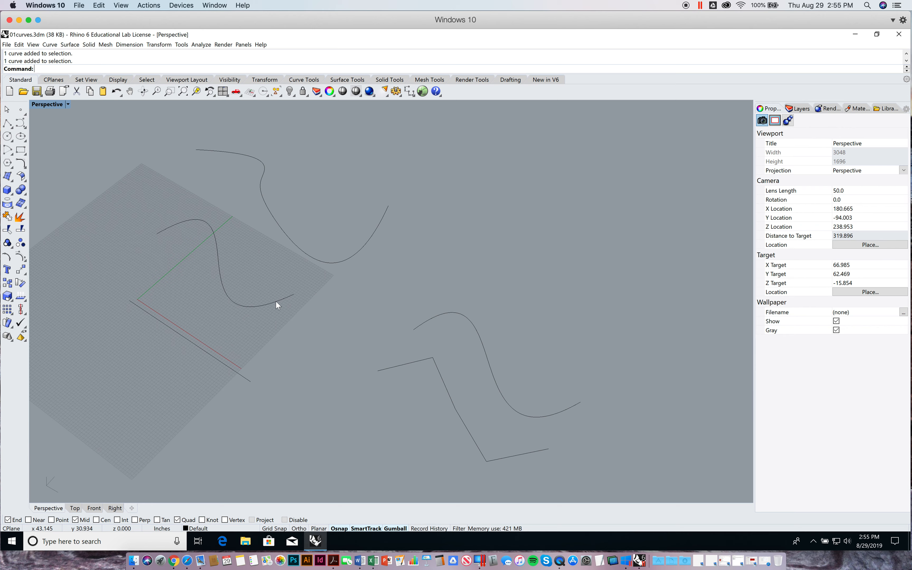
{"action": "right_click_drag", "start_coordinate": [256, 247], "coordinate": [458, 249]}
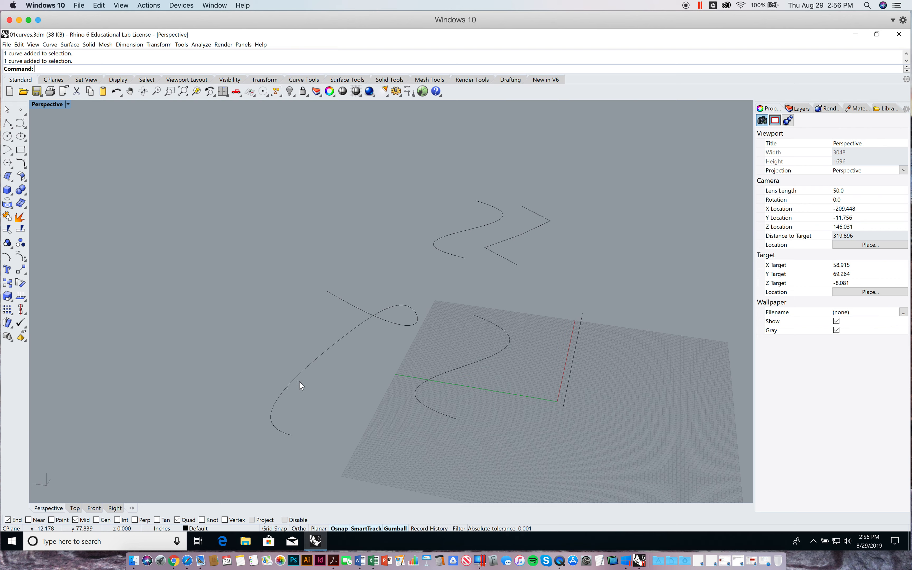
{"action": "right_click_drag", "start_coordinate": [449, 309], "coordinate": [523, 273]}
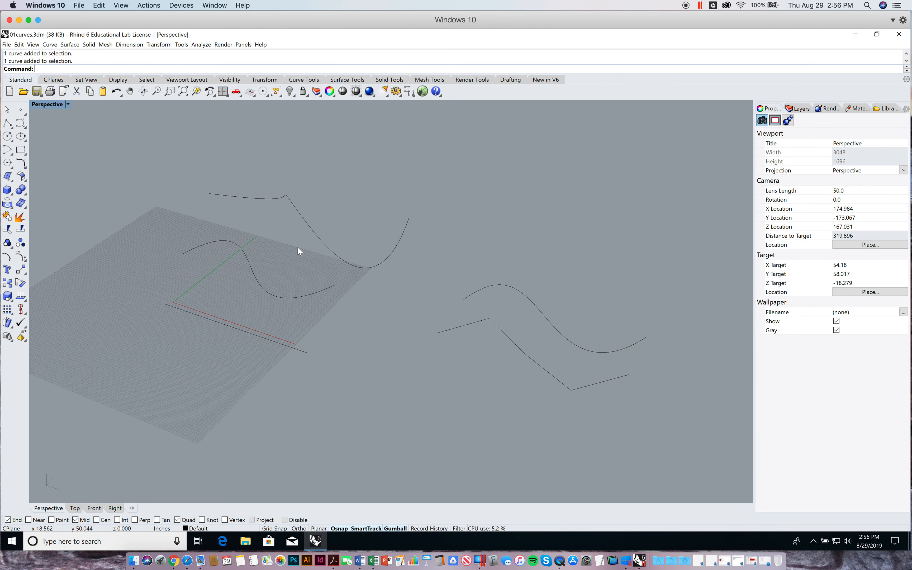
Step: Launch Grasshopper and shift its window aside so the Rhino curves stay in view
{"action": "type", "text": "grasshopper"}
{"action": "key", "text": "Return"}
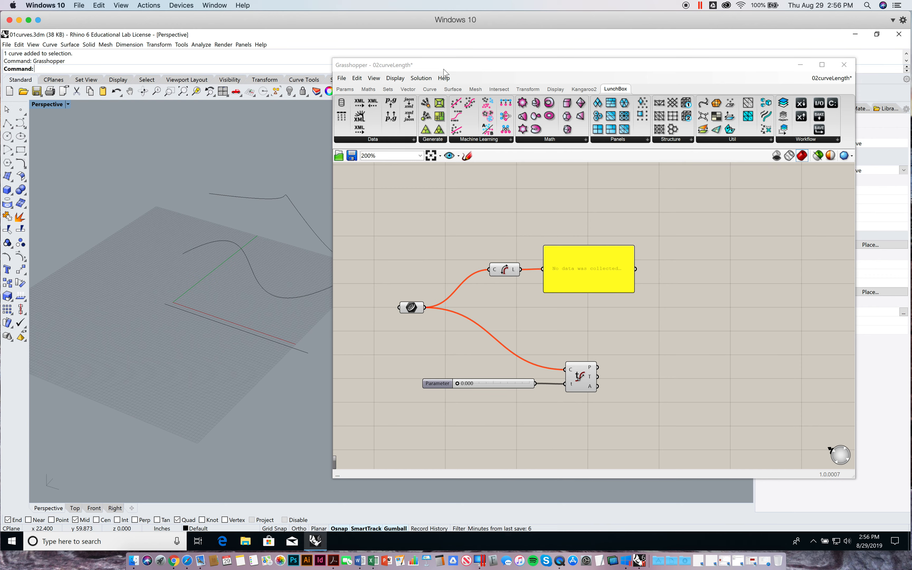
{"action": "left_click_drag", "start_coordinate": [443, 68], "coordinate": [473, 63]}
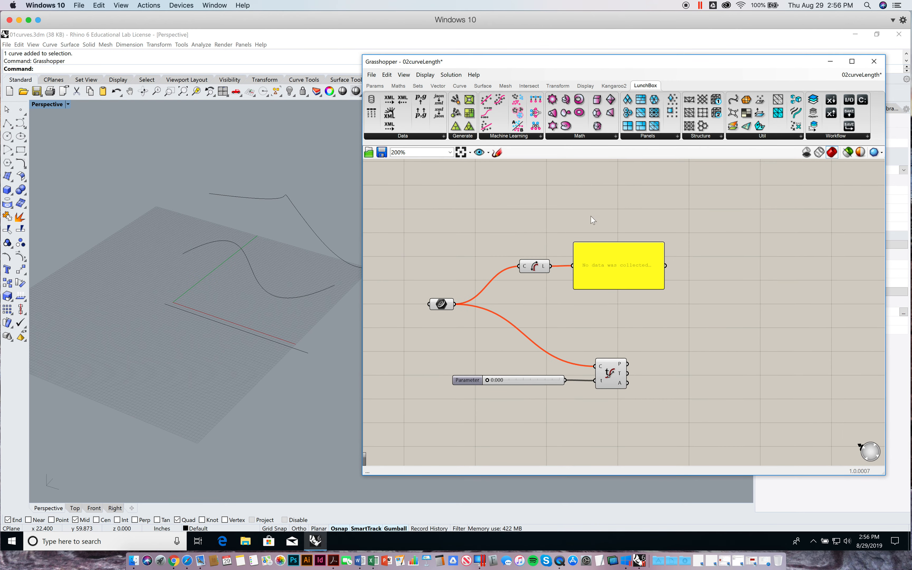
{"action": "right_click_drag", "start_coordinate": [492, 231], "coordinate": [547, 237]}
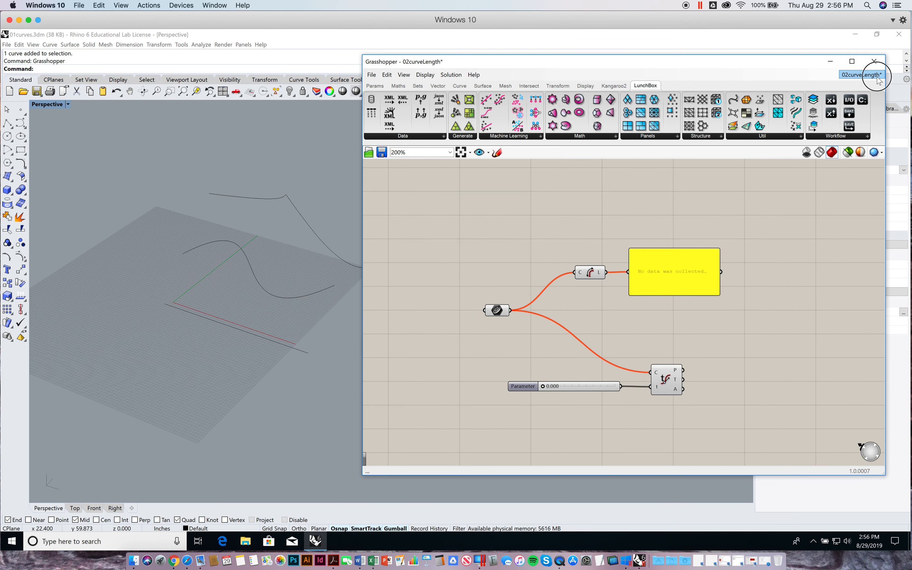
Step: Close the 02curveLength and unnamed Grasshopper definitions without saving their changes
{"action": "key", "text": "ctrl+w"}
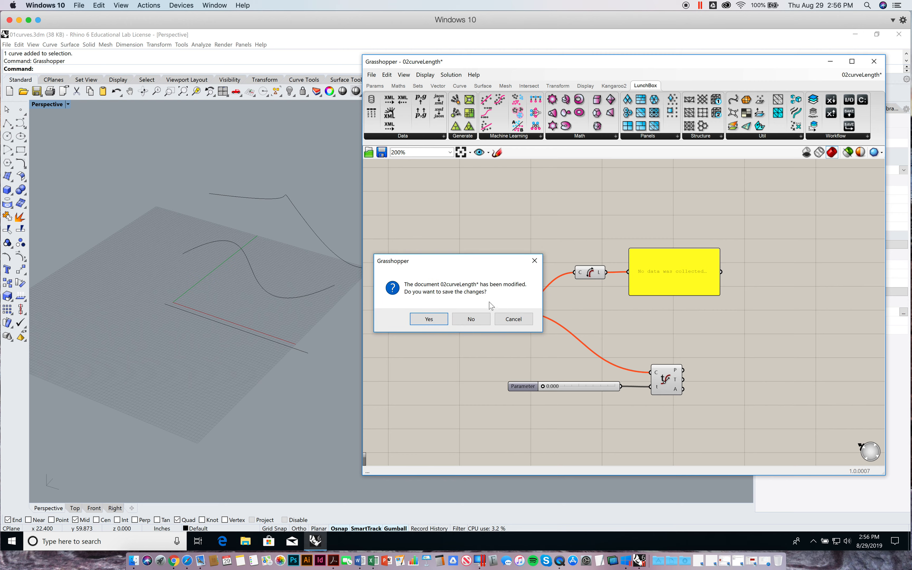
{"action": "left_click", "coordinate": [474, 315]}
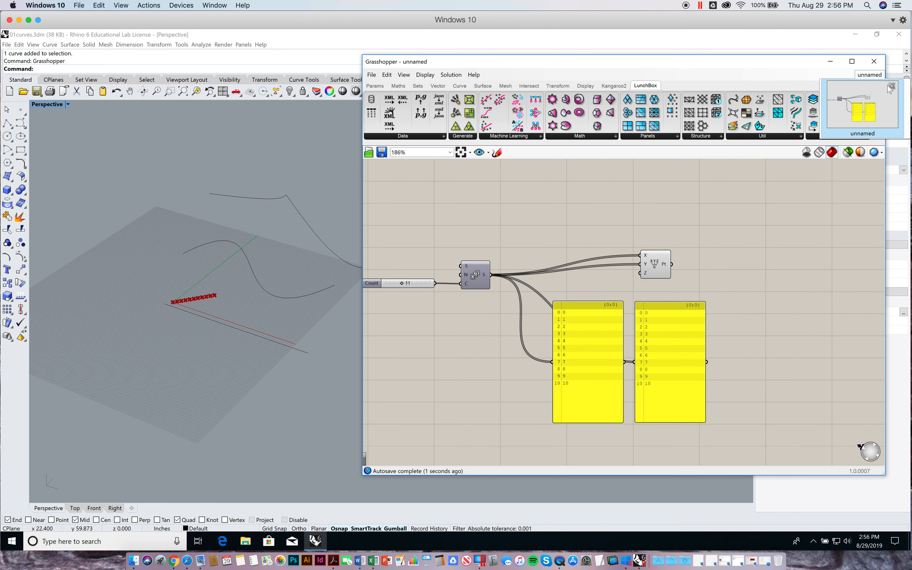
{"action": "key", "text": "ctrl+w"}
{"action": "left_click", "coordinate": [463, 319]}
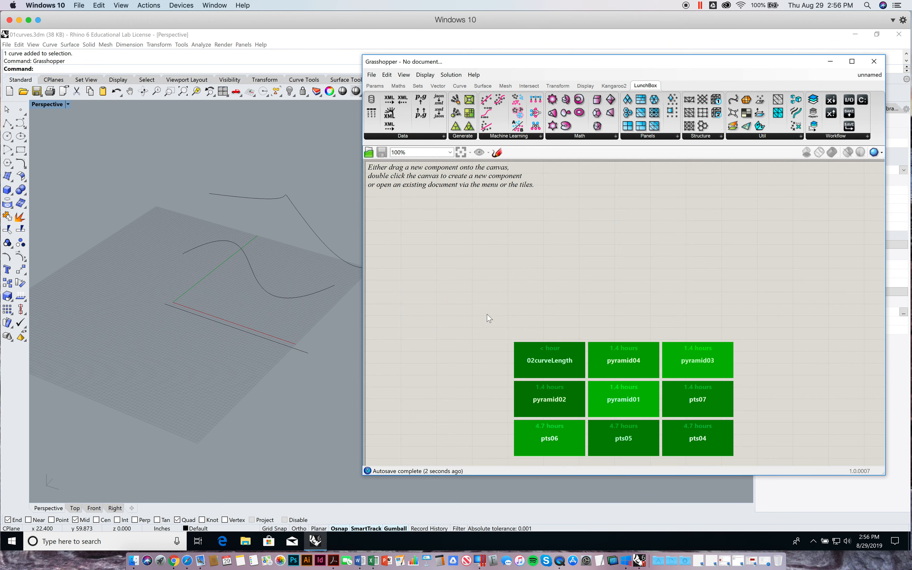
Step: Place a Curve geometry parameter on the empty Grasshopper canvas
{"action": "left_click_drag", "start_coordinate": [489, 64], "coordinate": [507, 63]}
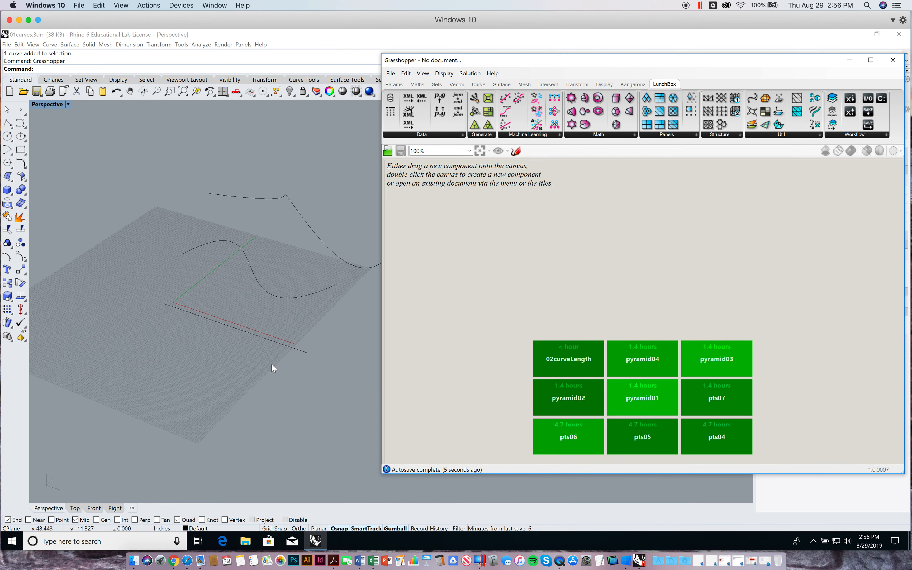
{"action": "right_click_drag", "start_coordinate": [273, 372], "coordinate": [251, 355], "text": "shift"}
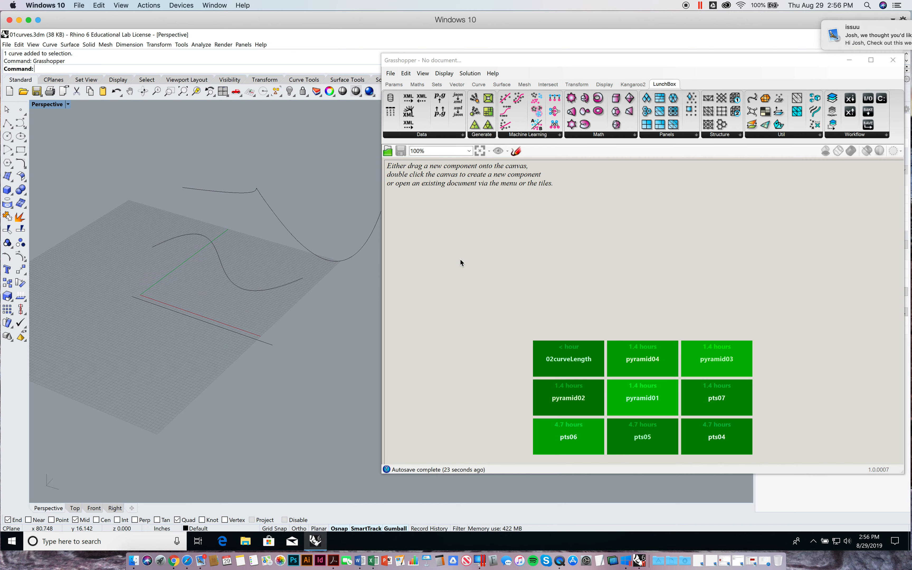
{"action": "left_click", "coordinate": [394, 86]}
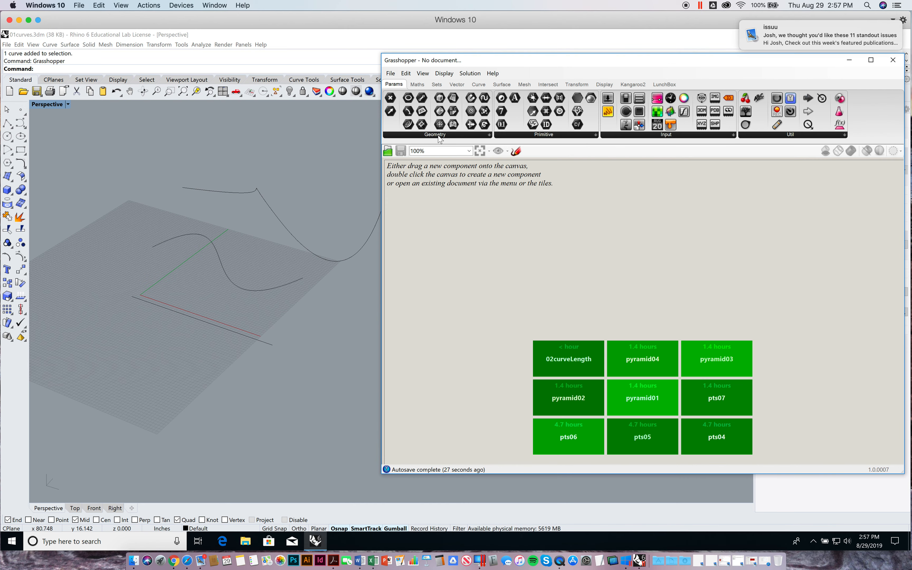
{"action": "left_click", "coordinate": [438, 135]}
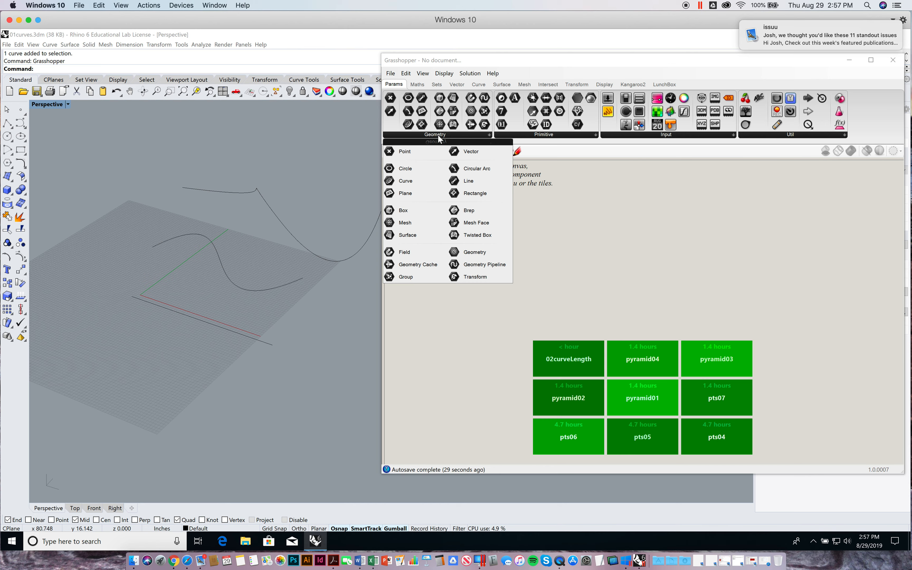
{"action": "left_click", "coordinate": [417, 184]}
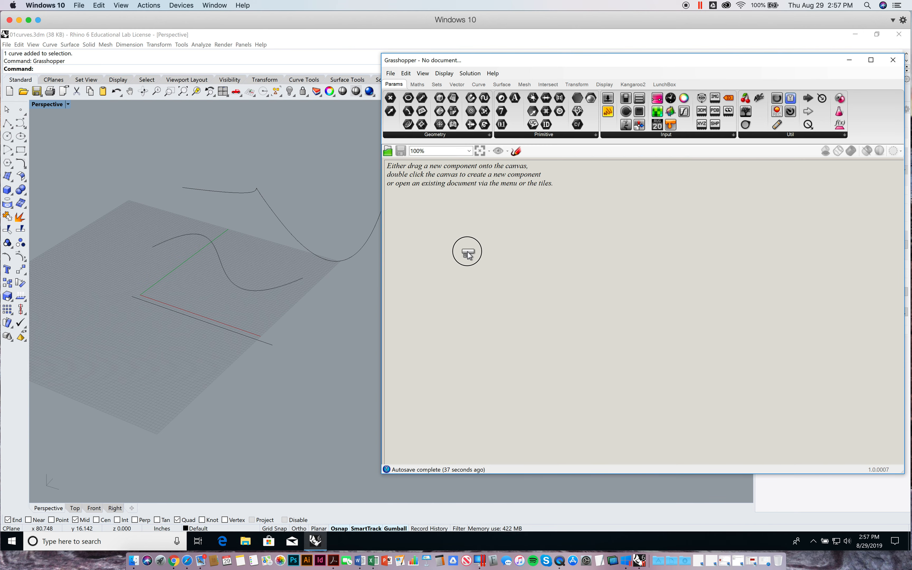
{"action": "left_click", "coordinate": [466, 252]}
{"action": "scroll", "coordinate": [467, 252], "scroll_direction": "up", "scroll_amount": 7}
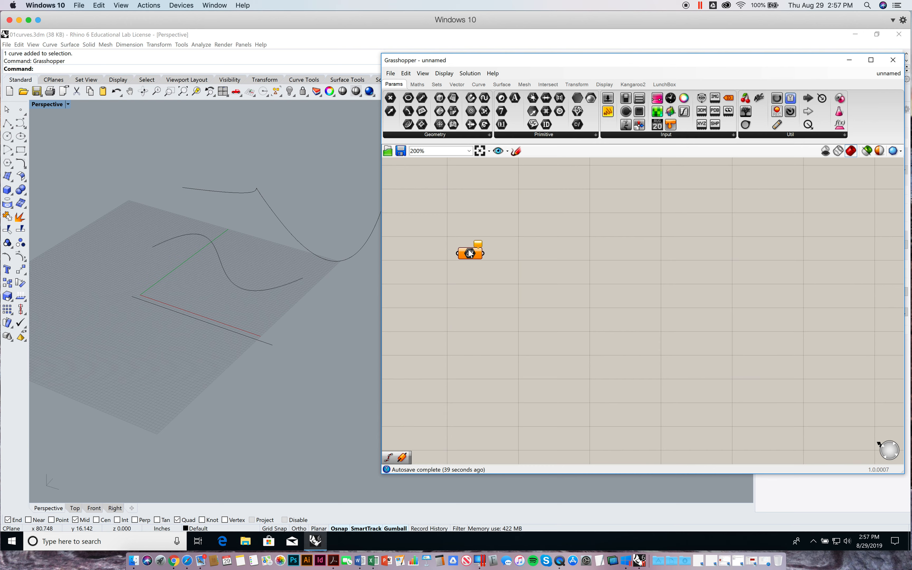
Step: Reference the straight line beside the red axis as the Curve parameter's single curve and check its highlight in the viewport
{"action": "right_click", "coordinate": [475, 261]}
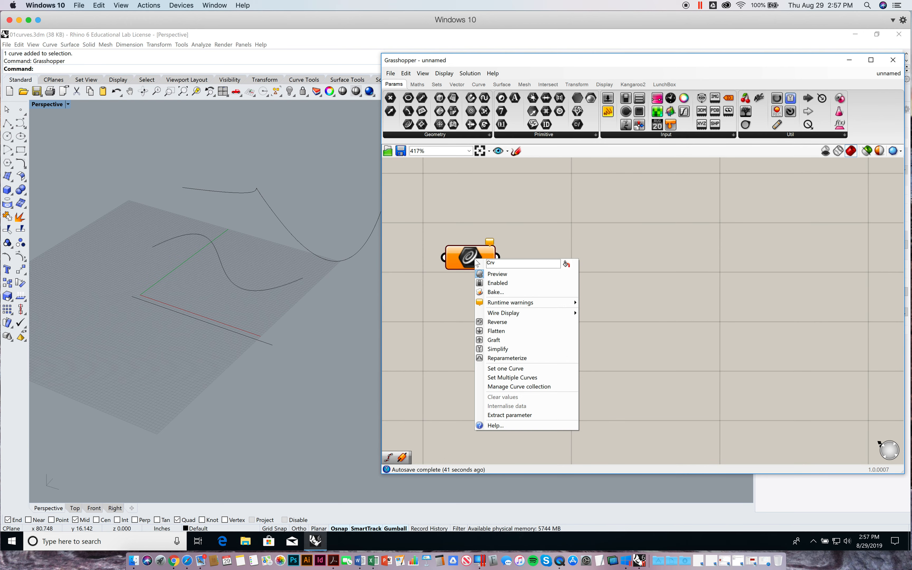
{"action": "left_click", "coordinate": [508, 369]}
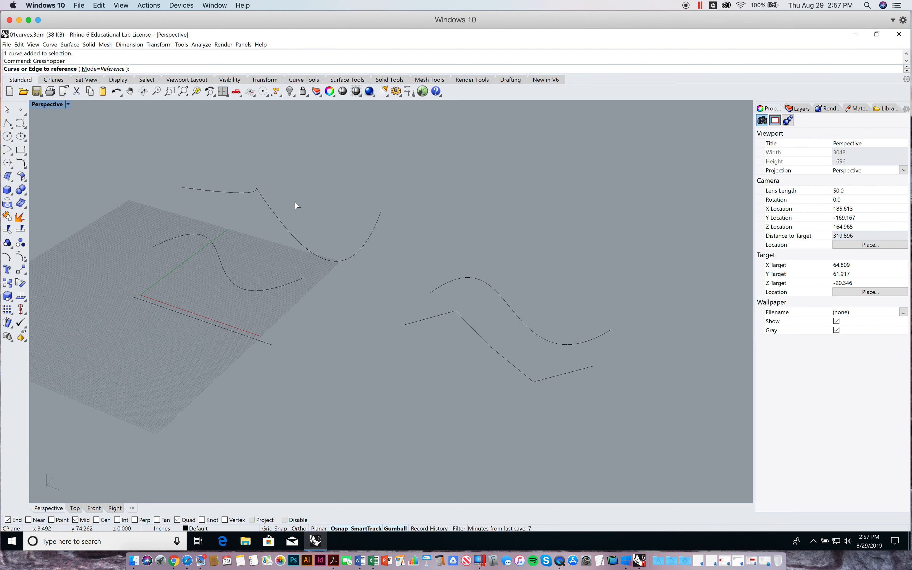
{"action": "left_click", "coordinate": [254, 337]}
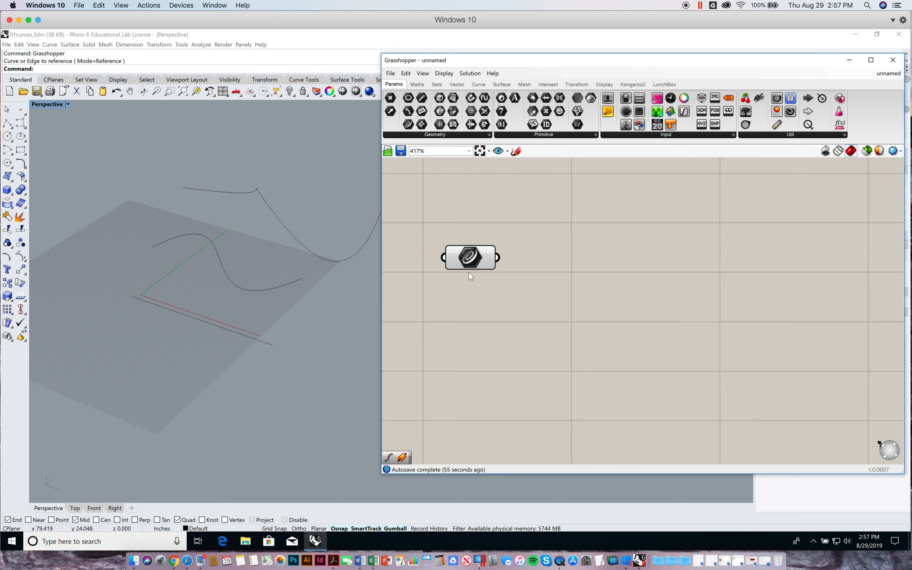
{"action": "left_click", "coordinate": [471, 254]}
{"action": "left_click", "coordinate": [506, 316]}
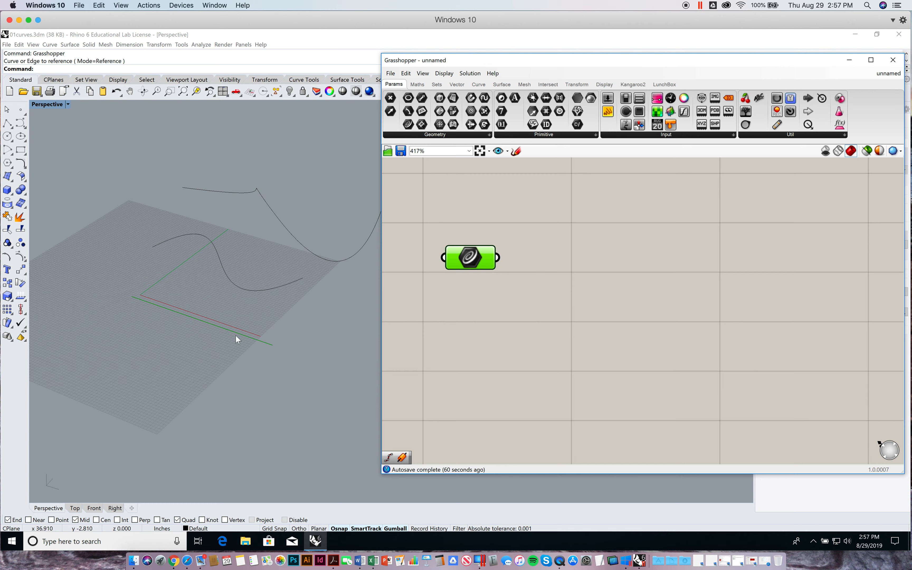
{"action": "left_click", "coordinate": [466, 333]}
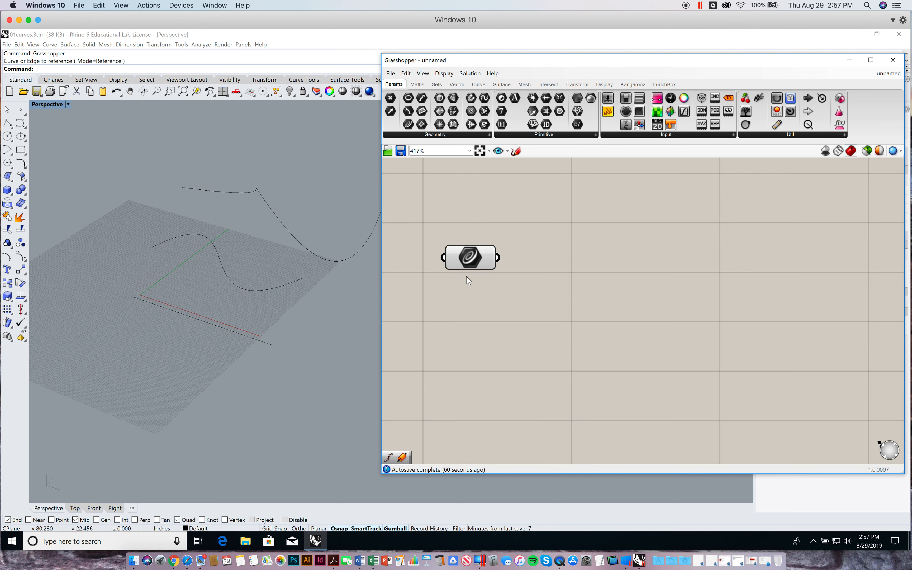
Step: Place a Length curve analysis component beside the Curve parameter
{"action": "right_click_drag", "start_coordinate": [504, 312], "coordinate": [535, 310]}
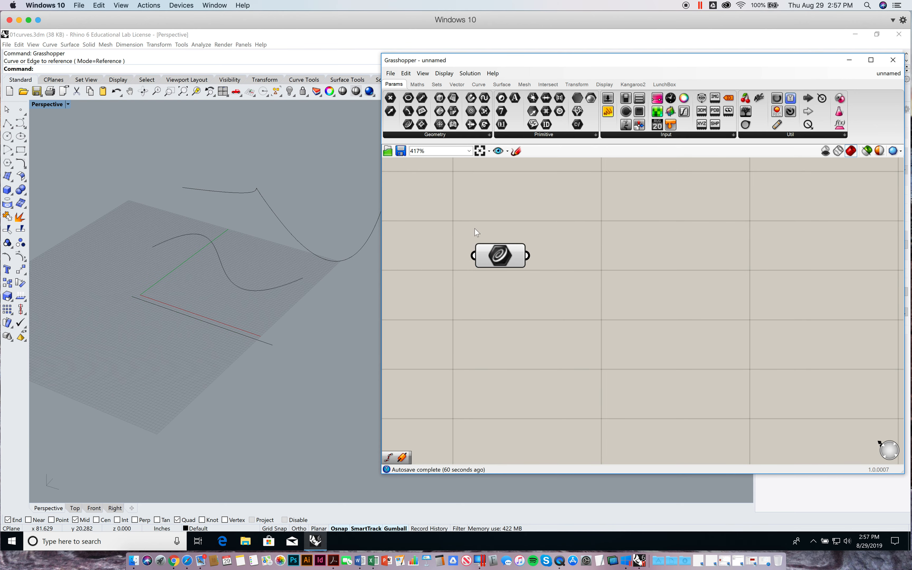
{"action": "double_click", "coordinate": [540, 301]}
{"action": "right_click_drag", "start_coordinate": [516, 268], "coordinate": [555, 262]}
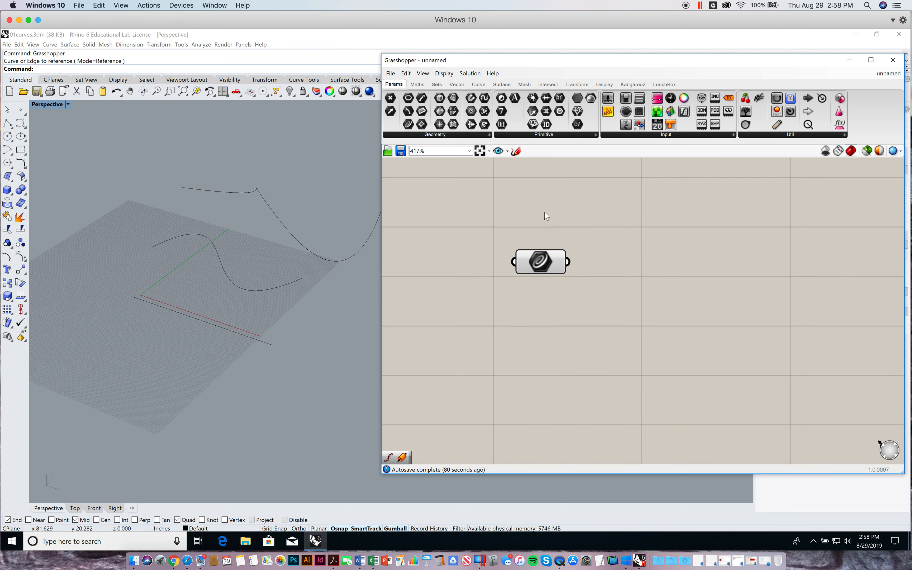
{"action": "left_click", "coordinate": [479, 84]}
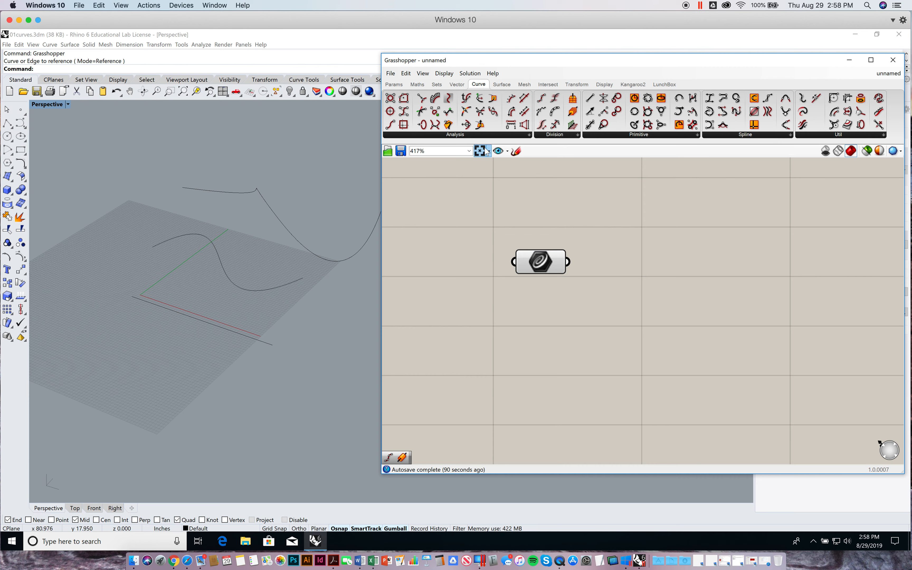
{"action": "left_click", "coordinate": [480, 135]}
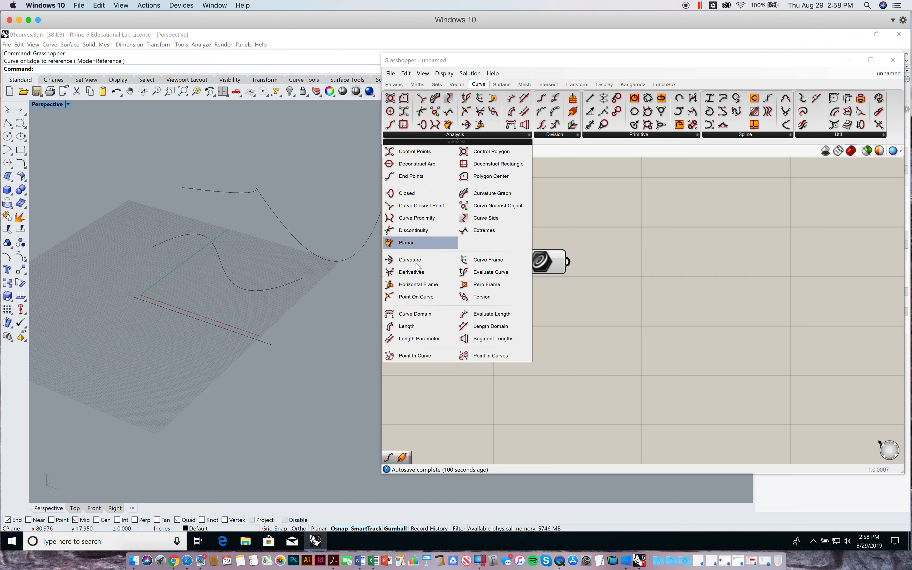
{"action": "left_click", "coordinate": [407, 326]}
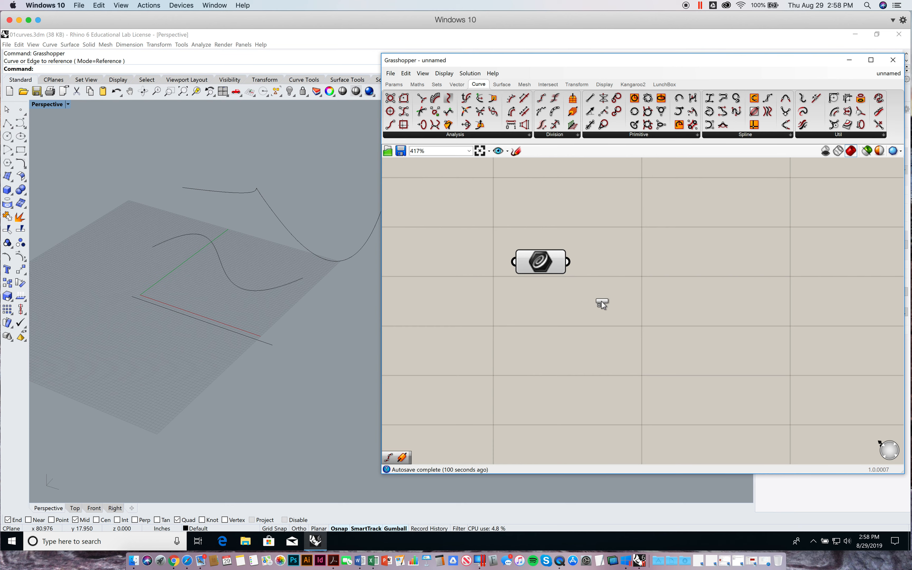
{"action": "left_click", "coordinate": [640, 254]}
{"action": "left_click_drag", "start_coordinate": [635, 260], "coordinate": [648, 261]}
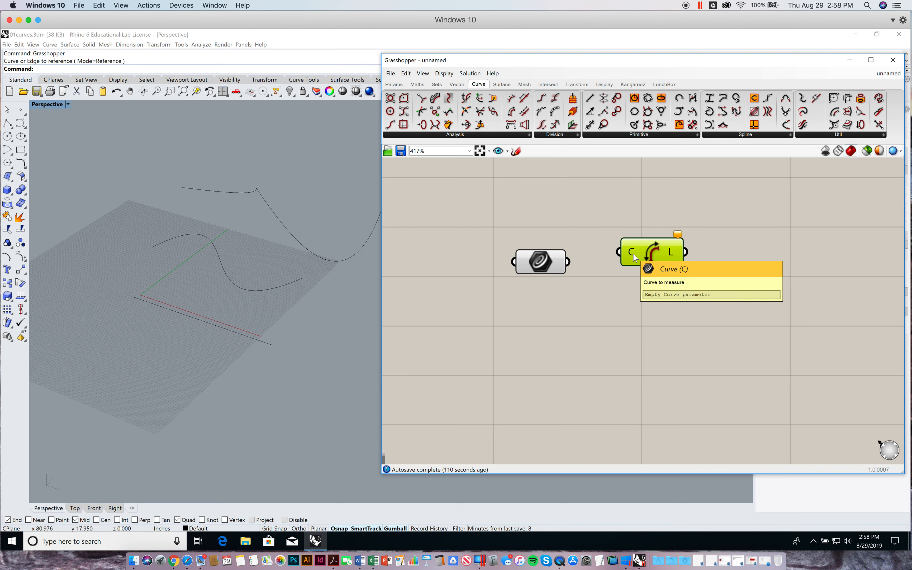
Step: Connect the Curve parameter to the Length component's C input and inspect its L output
{"action": "left_click_drag", "start_coordinate": [568, 261], "coordinate": [651, 260]}
{"action": "mouse_move", "coordinate": [671, 260]}
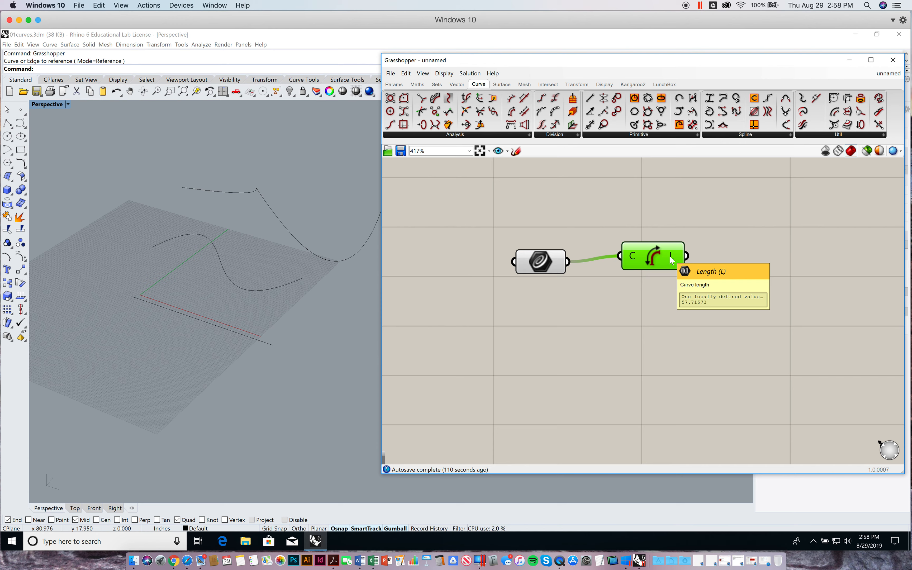
{"action": "left_click", "coordinate": [652, 210]}
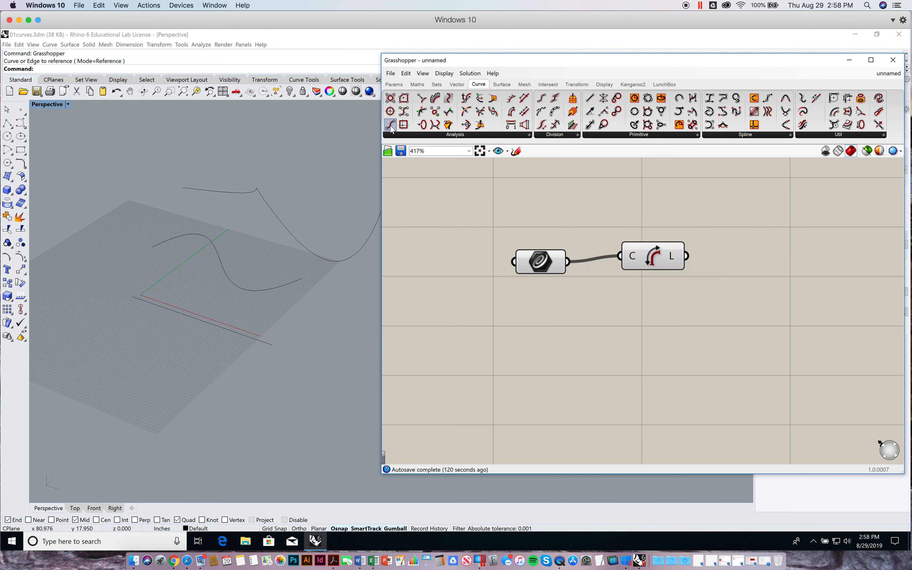
Step: Add an End Points component below the Length component, feed it from the Curve parameter and inspect its outputs
{"action": "left_click_drag", "start_coordinate": [390, 125], "coordinate": [658, 305]}
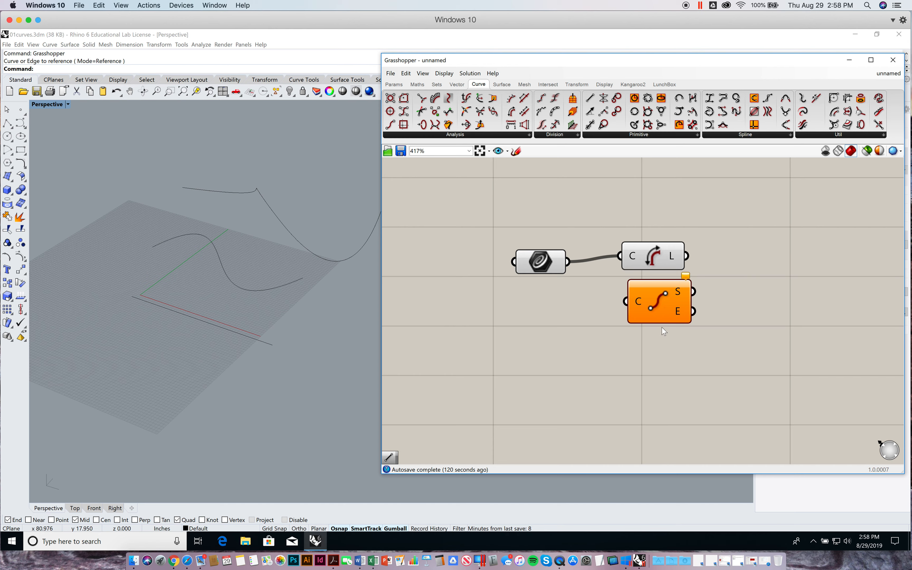
{"action": "left_click_drag", "start_coordinate": [568, 263], "coordinate": [622, 309]}
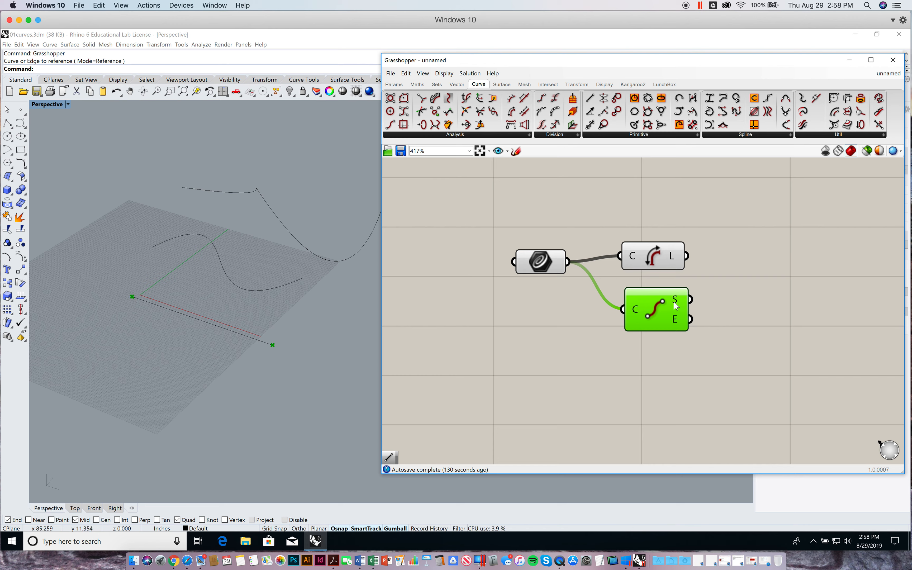
{"action": "mouse_move", "coordinate": [675, 306]}
Step: Place an Evaluate Curve component above the Length component
{"action": "right_click_drag", "start_coordinate": [748, 312], "coordinate": [703, 309]}
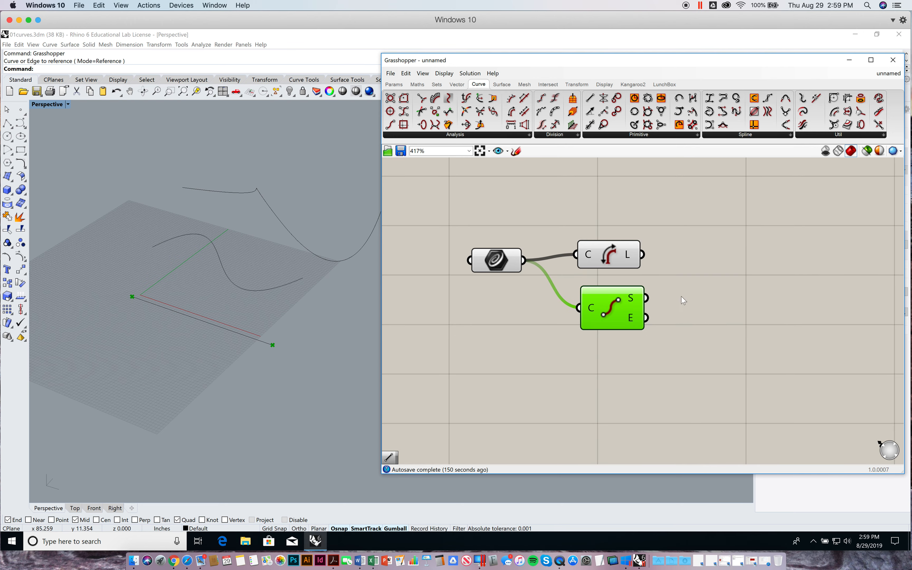
{"action": "left_click", "coordinate": [474, 135]}
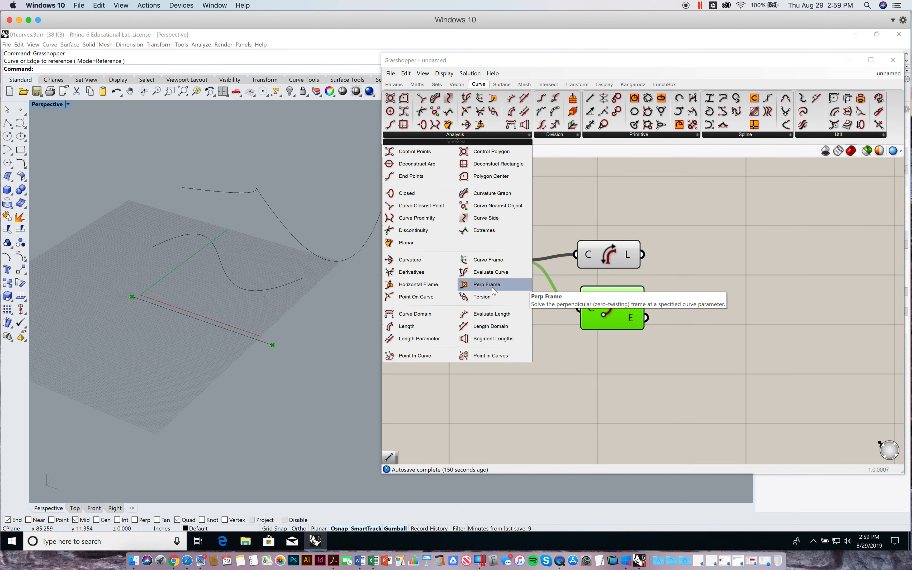
{"action": "left_click", "coordinate": [487, 273]}
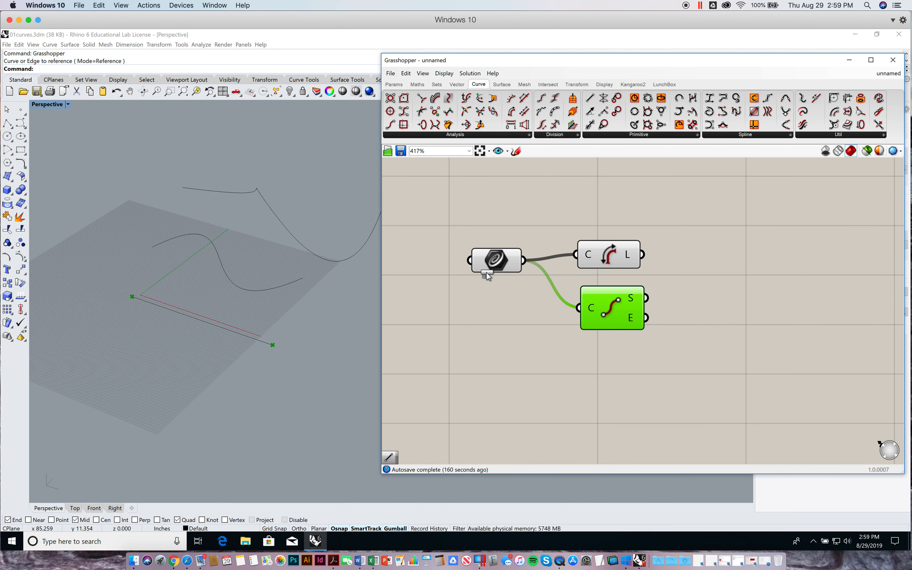
{"action": "left_click", "coordinate": [597, 210]}
{"action": "left_click", "coordinate": [620, 263]}
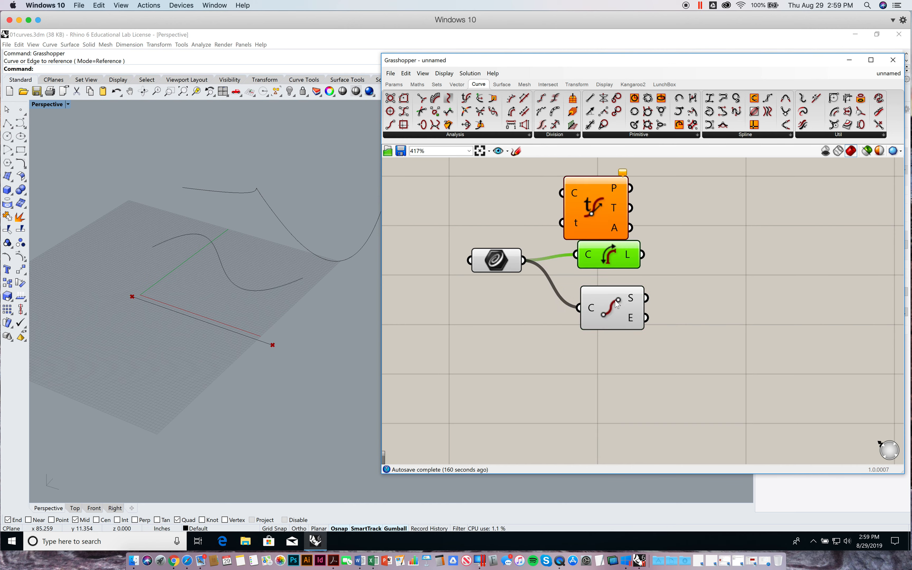
Step: Delete the Length and End Points components and move Evaluate Curve beside the Curve parameter
{"action": "left_click", "coordinate": [608, 318], "text": "shift"}
{"action": "key", "text": "Delete"}
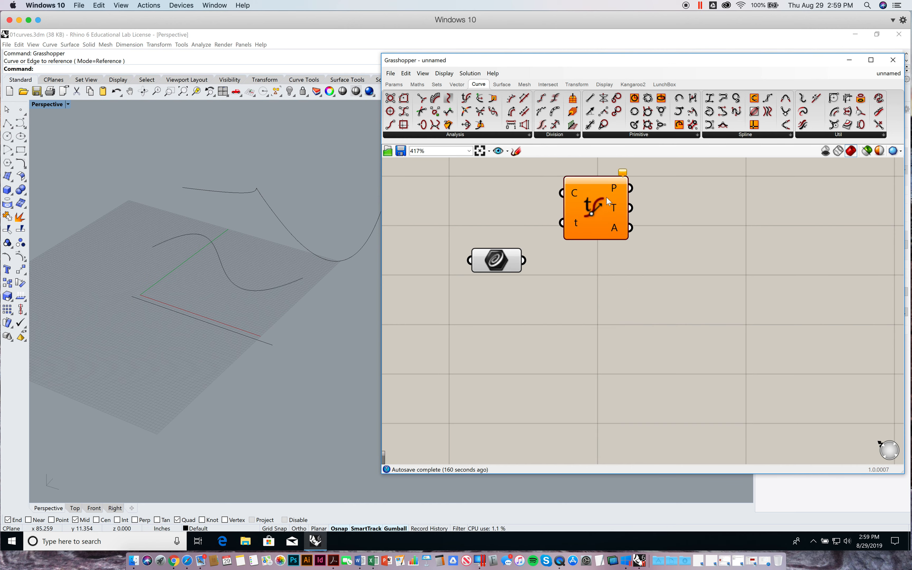
{"action": "left_click_drag", "start_coordinate": [606, 197], "coordinate": [640, 263]}
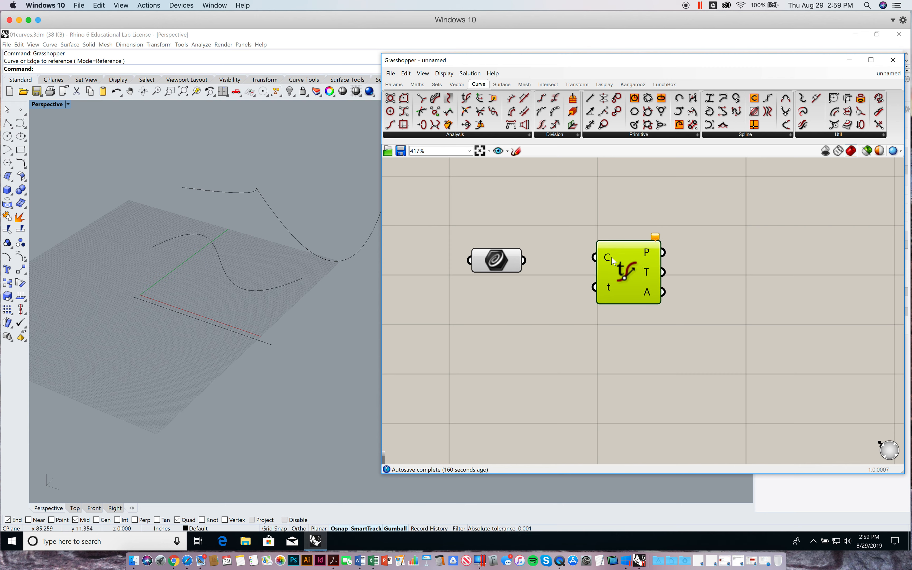
Step: Inspect the Evaluate Curve component's C and t inputs and connect the Curve parameter to C
{"action": "mouse_move", "coordinate": [611, 256]}
{"action": "mouse_move", "coordinate": [611, 289]}
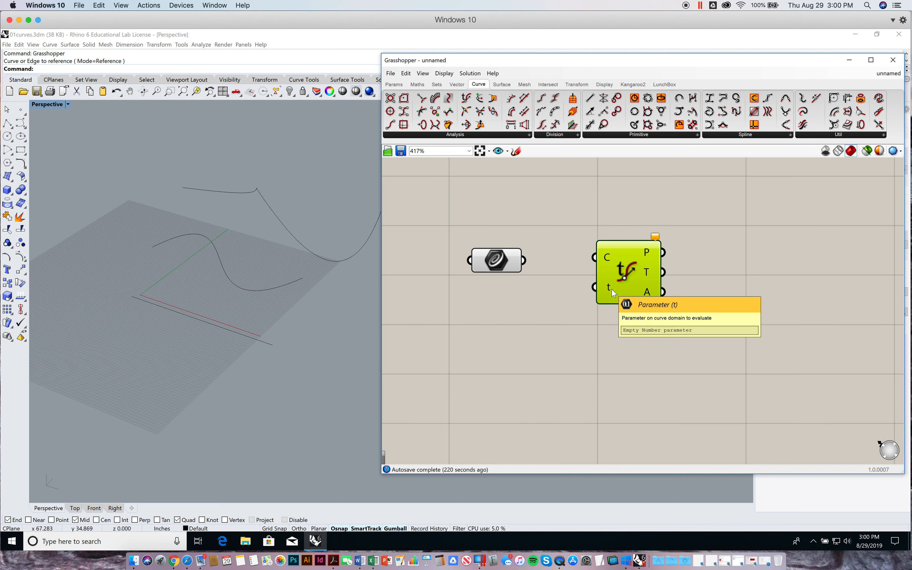
{"action": "left_click_drag", "start_coordinate": [622, 268], "coordinate": [626, 268]}
{"action": "left_click", "coordinate": [559, 238]}
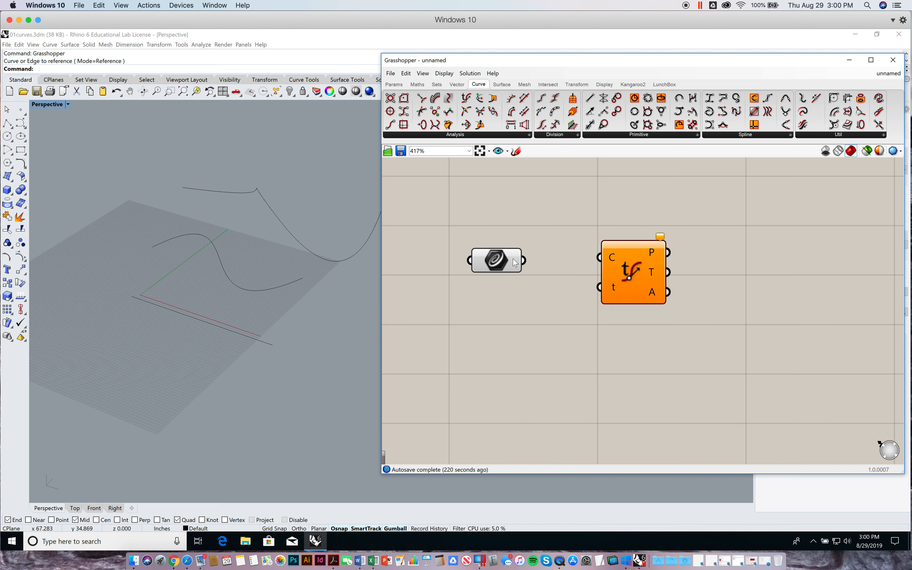
{"action": "left_click_drag", "start_coordinate": [514, 263], "coordinate": [599, 257]}
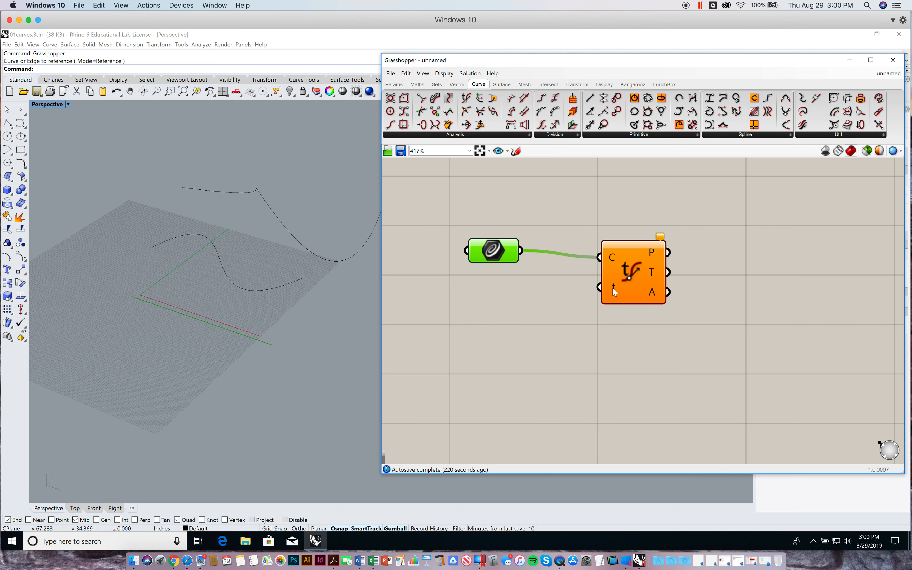
Step: Reparameterize the C input of the Evaluate Curve component
{"action": "right_click", "coordinate": [611, 260]}
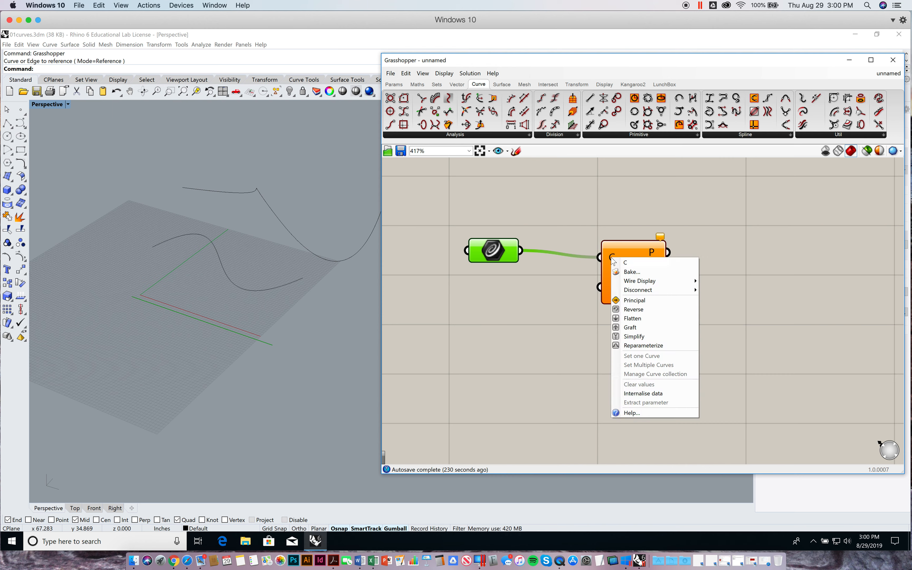
{"action": "left_click", "coordinate": [638, 346]}
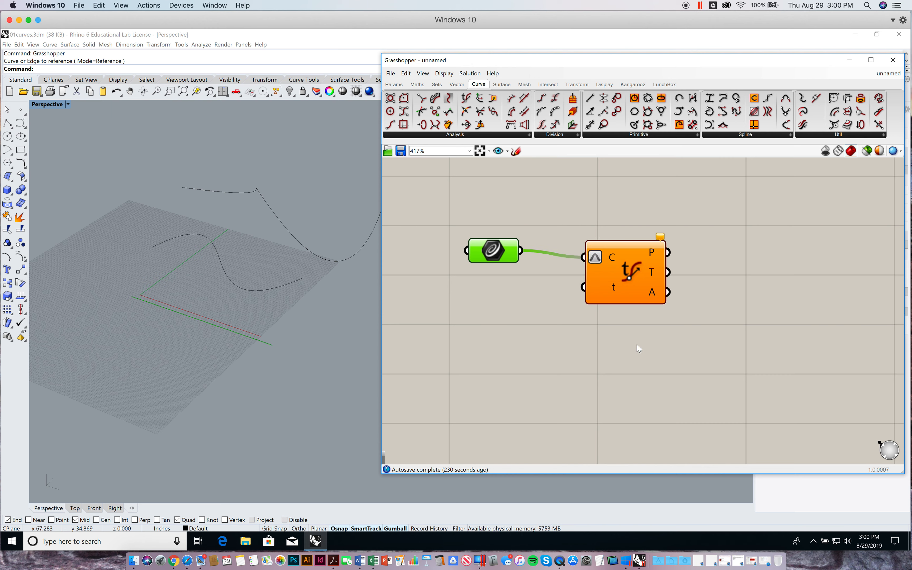
{"action": "mouse_move", "coordinate": [615, 260]}
Step: Add a number slider below the Curve parameter and connect it to the Evaluate Curve component's t input
{"action": "right_click_drag", "start_coordinate": [586, 195], "coordinate": [598, 215]}
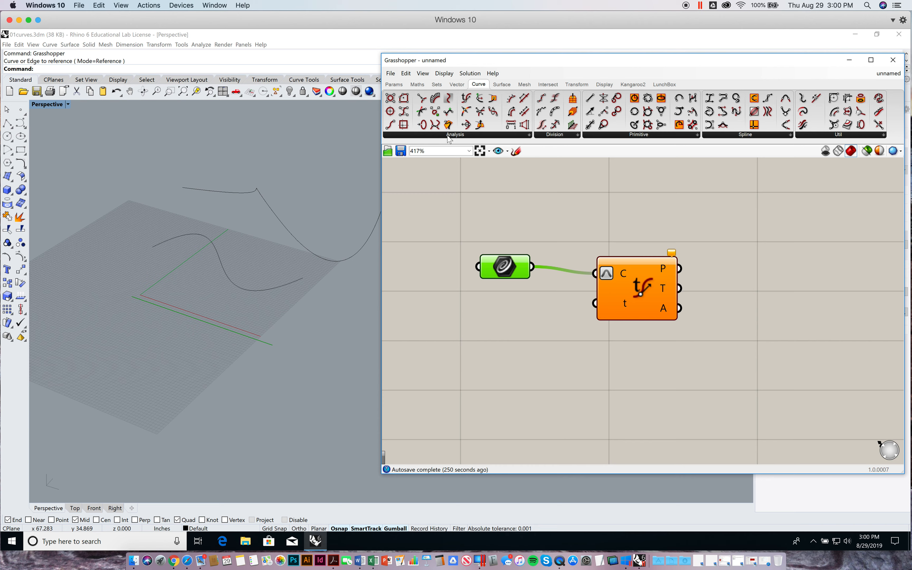
{"action": "left_click", "coordinate": [393, 84]}
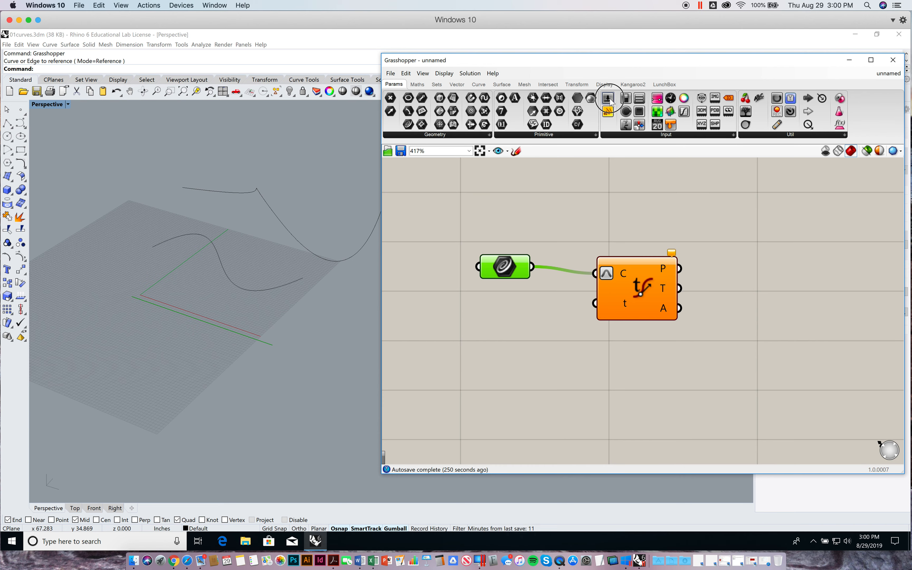
{"action": "left_click_drag", "start_coordinate": [608, 111], "coordinate": [490, 327]}
{"action": "left_click_drag", "start_coordinate": [569, 315], "coordinate": [595, 303]}
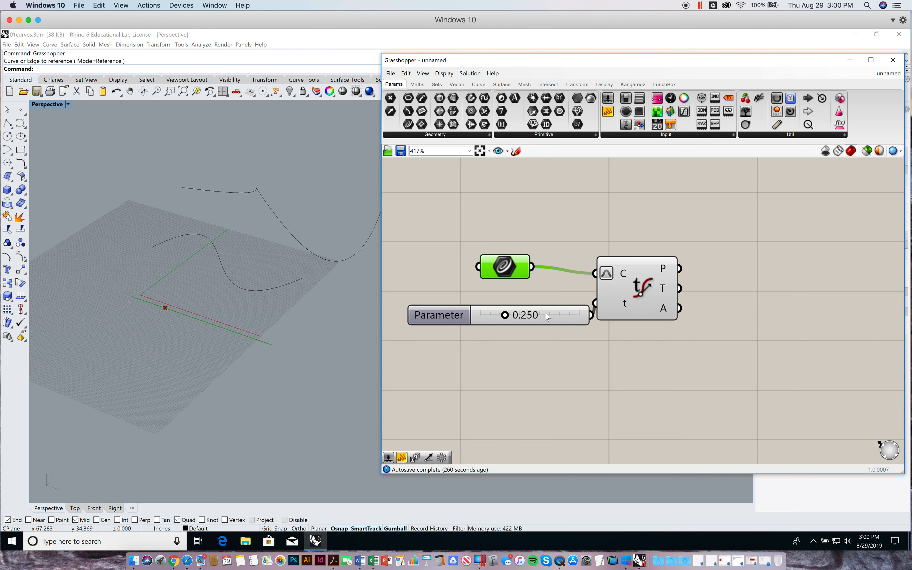
Step: Space the slider and the Evaluate Curve component further apart and set the slider to 0.351
{"action": "left_click_drag", "start_coordinate": [457, 317], "coordinate": [442, 315]}
{"action": "left_click_drag", "start_coordinate": [640, 298], "coordinate": [673, 295]}
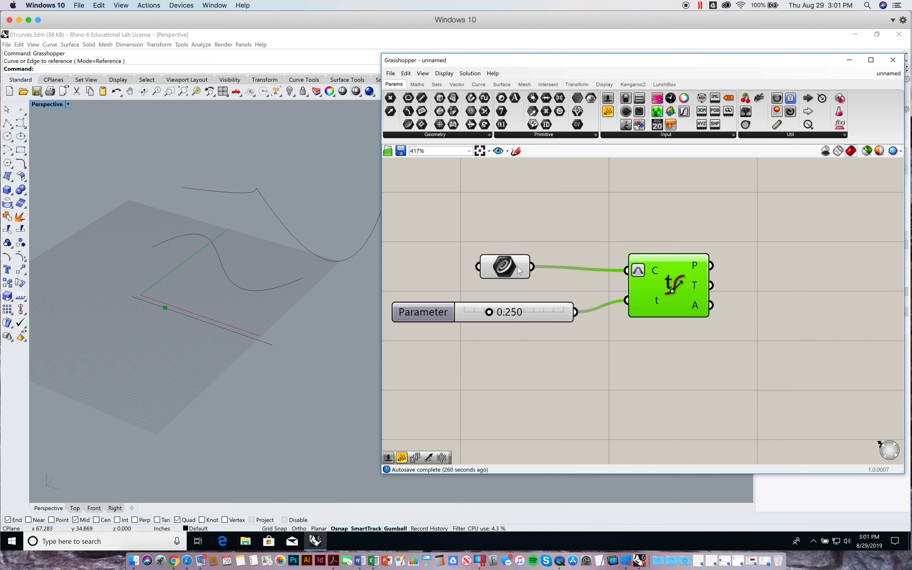
{"action": "mouse_move", "coordinate": [518, 264]}
{"action": "mouse_move", "coordinate": [488, 312]}
{"action": "left_mouse_down"}
{"action": "mouse_move", "coordinate": [457, 317]}
{"action": "mouse_move", "coordinate": [576, 314]}
{"action": "mouse_move", "coordinate": [485, 319]}
{"action": "mouse_move", "coordinate": [502, 319]}
{"action": "left_mouse_up"}
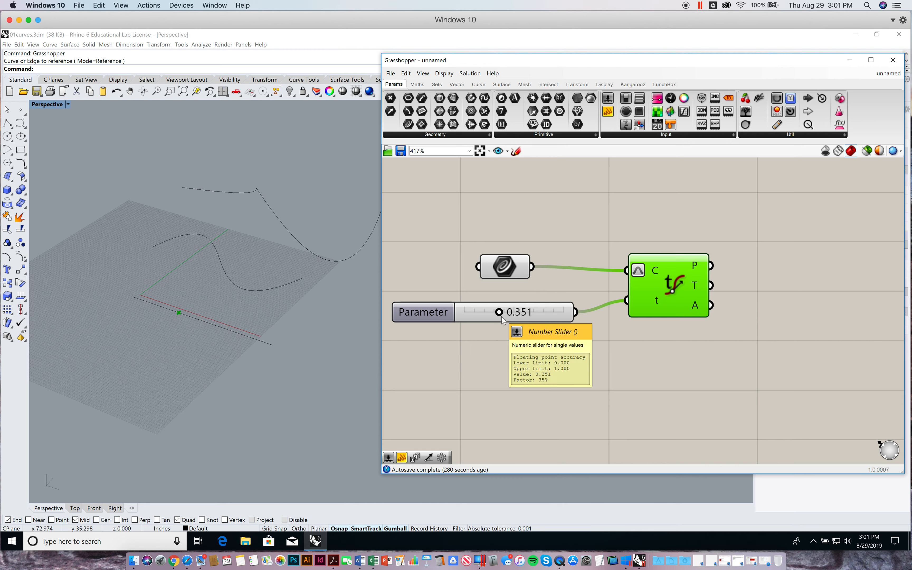